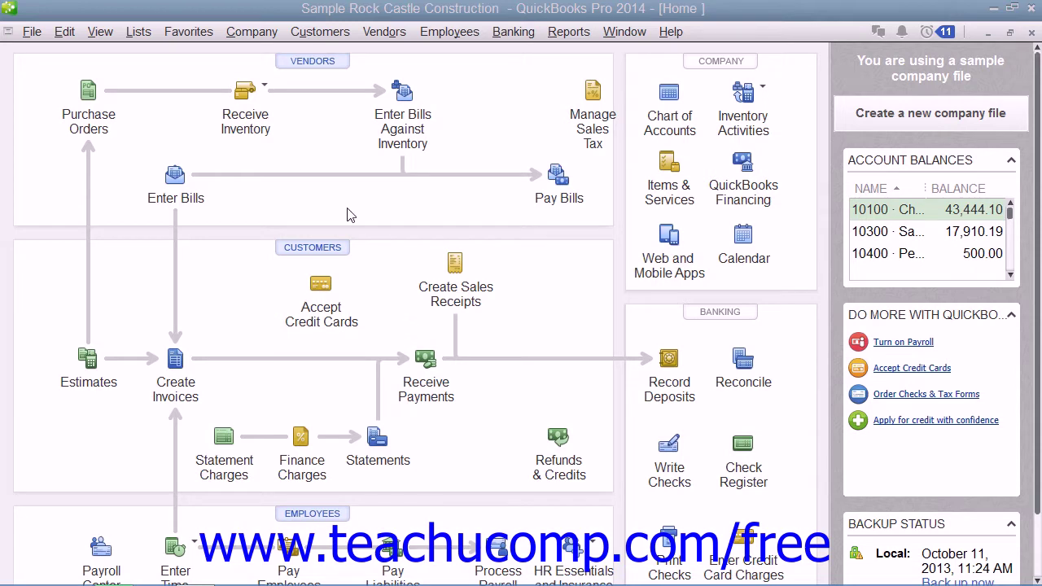
Open the Chart of Accounts and look through the account types from the bank accounts down to the non-posting accounts.
left_click(138, 34)
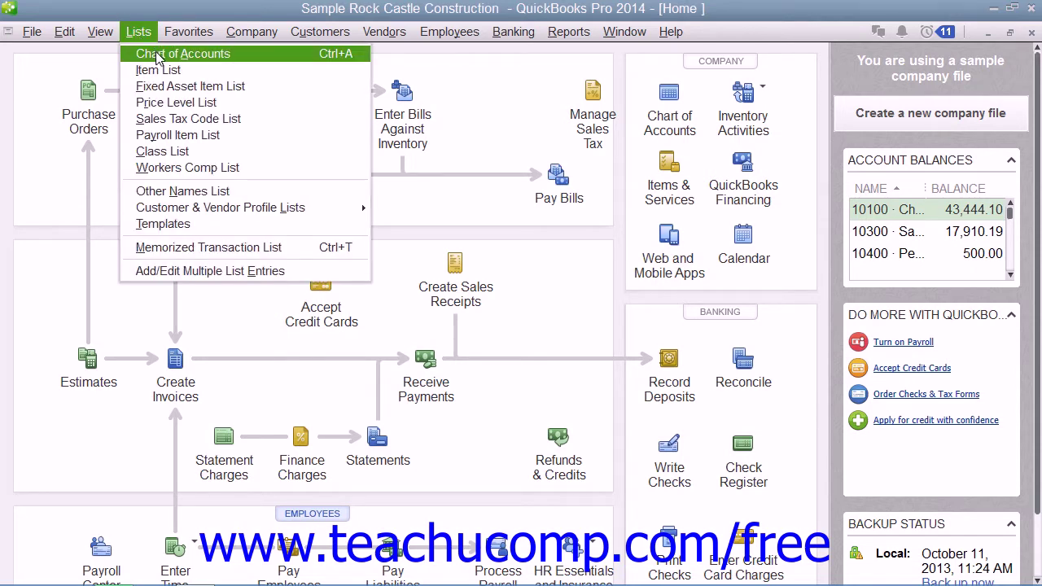
left_click(158, 55)
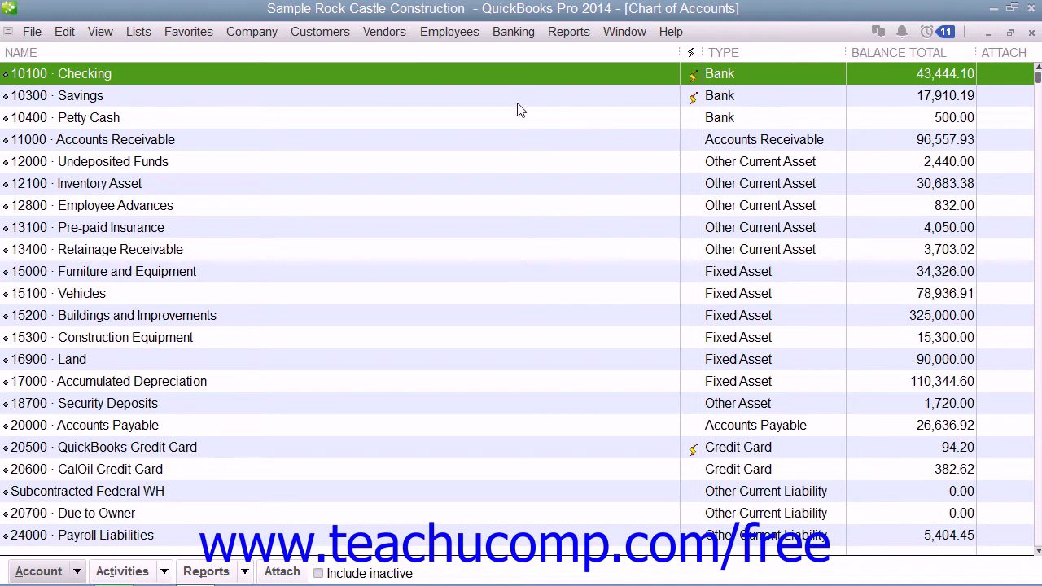
scroll(485, 250, "down", 5)
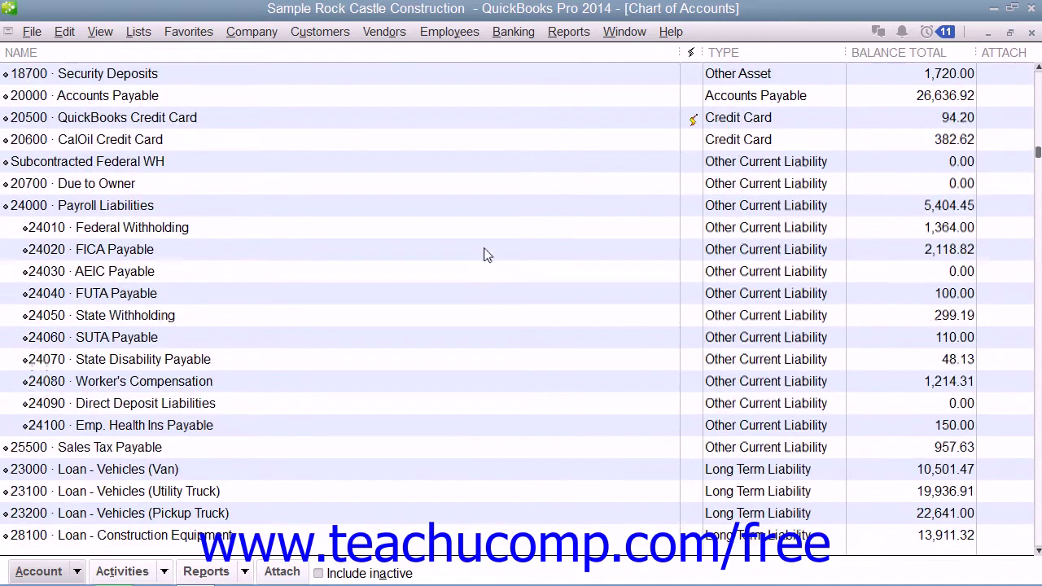
scroll(633, 367, "down", 6)
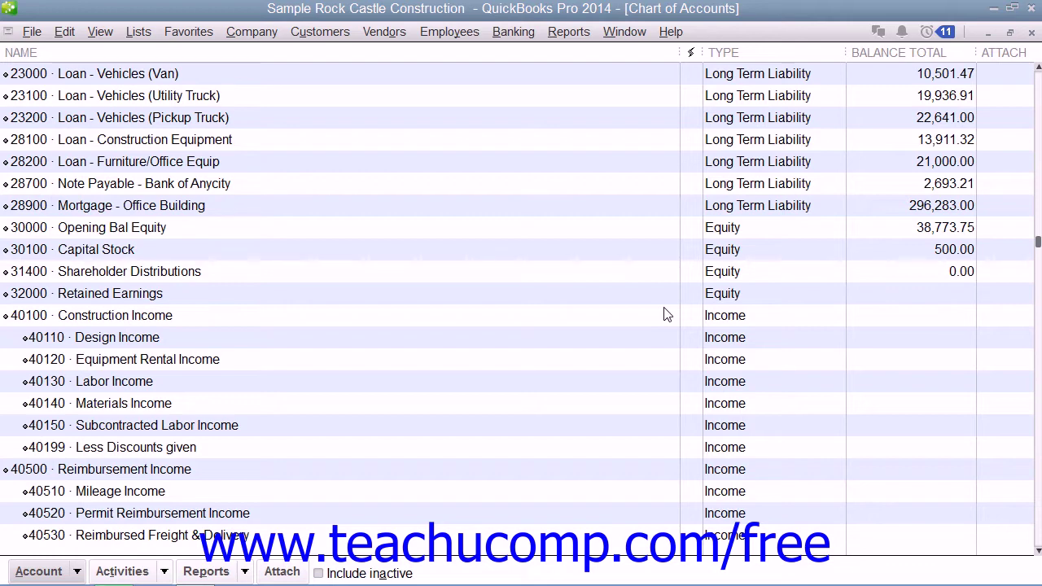
scroll(663, 315, "down", 2)
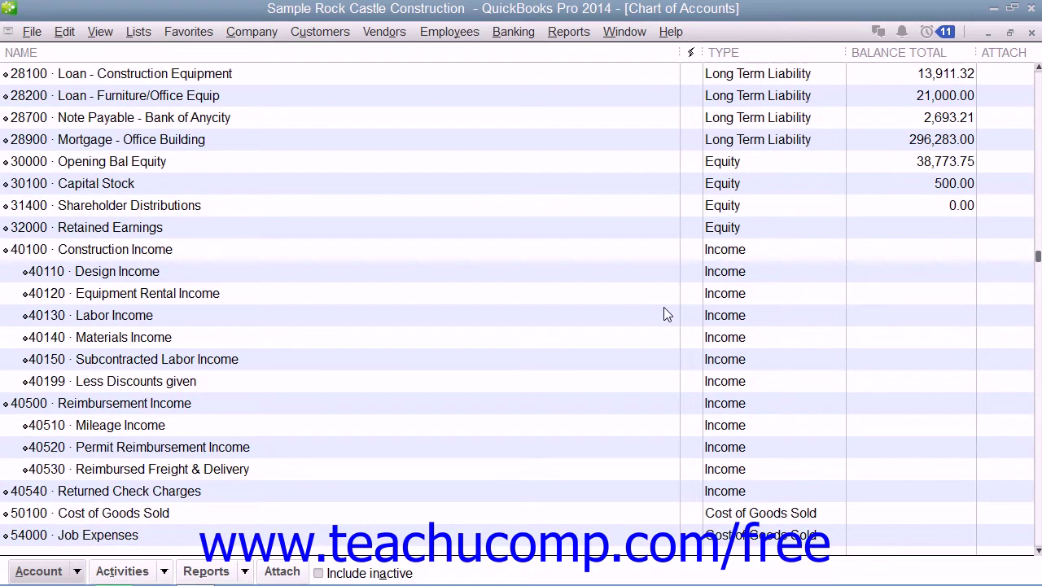
scroll(664, 315, "down", 2)
scroll(664, 315, "down", 4)
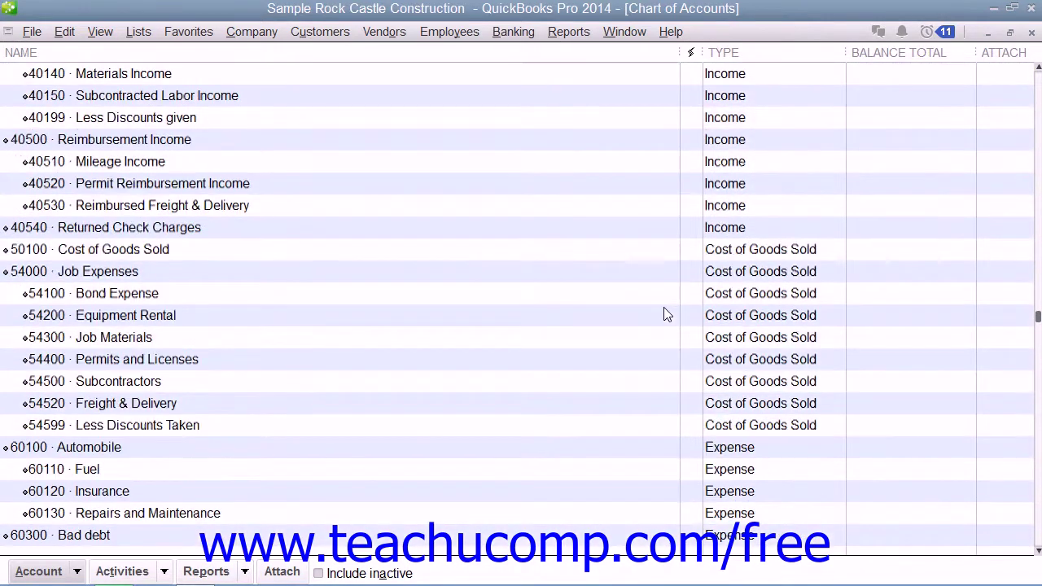
scroll(664, 315, "down", 6)
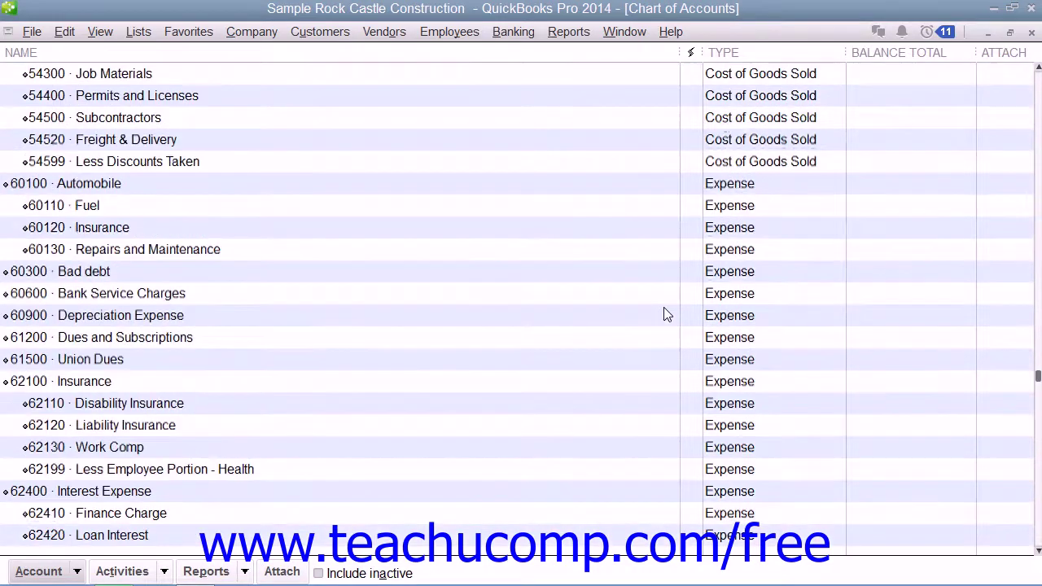
scroll(663, 315, "down", 6)
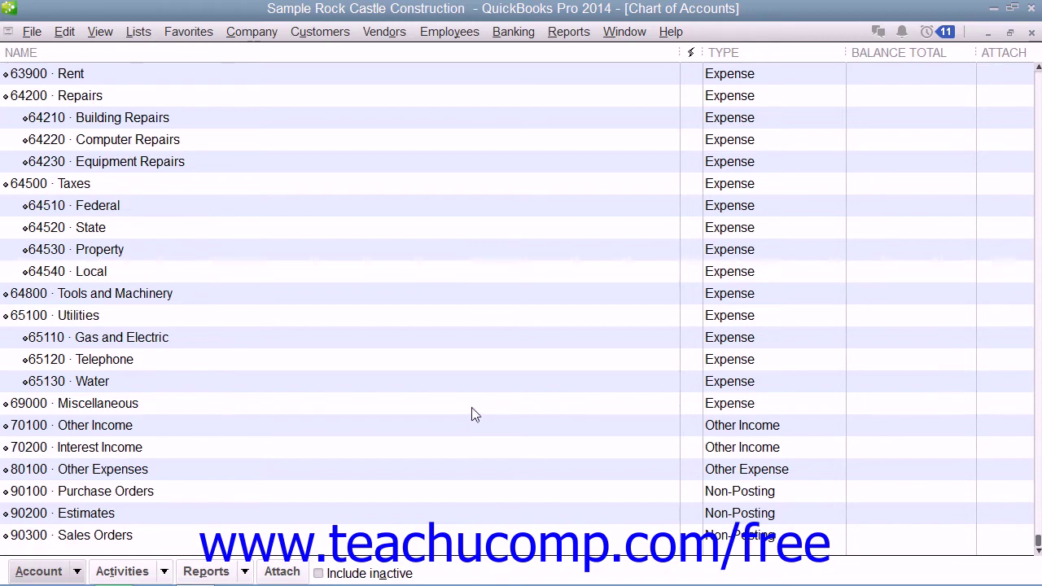
Review the balance sheet accounts in the list, from bank and asset accounts through liabilities and equity.
scroll(472, 409, "up", 12)
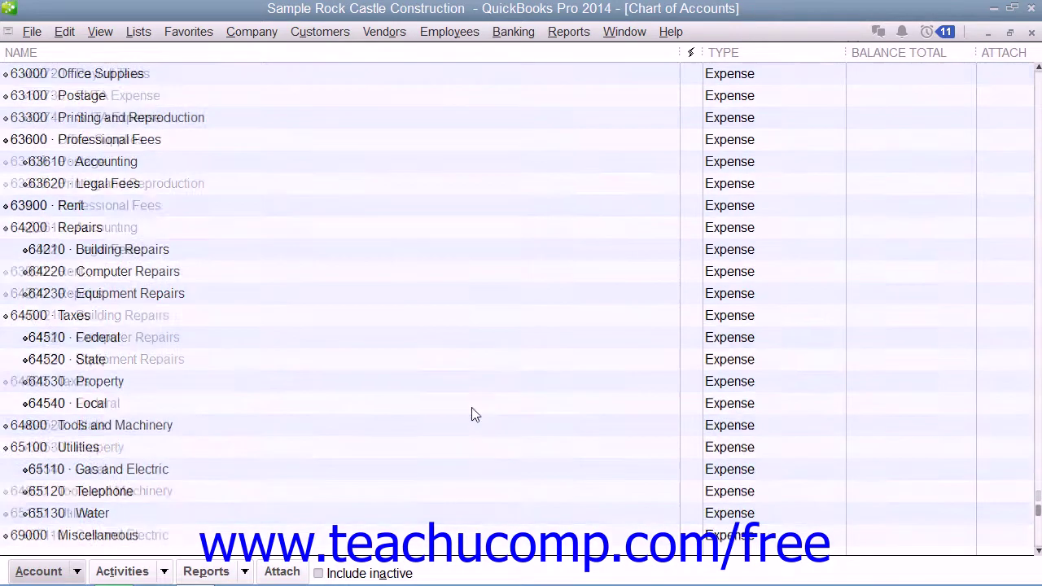
scroll(469, 414, "up", 12)
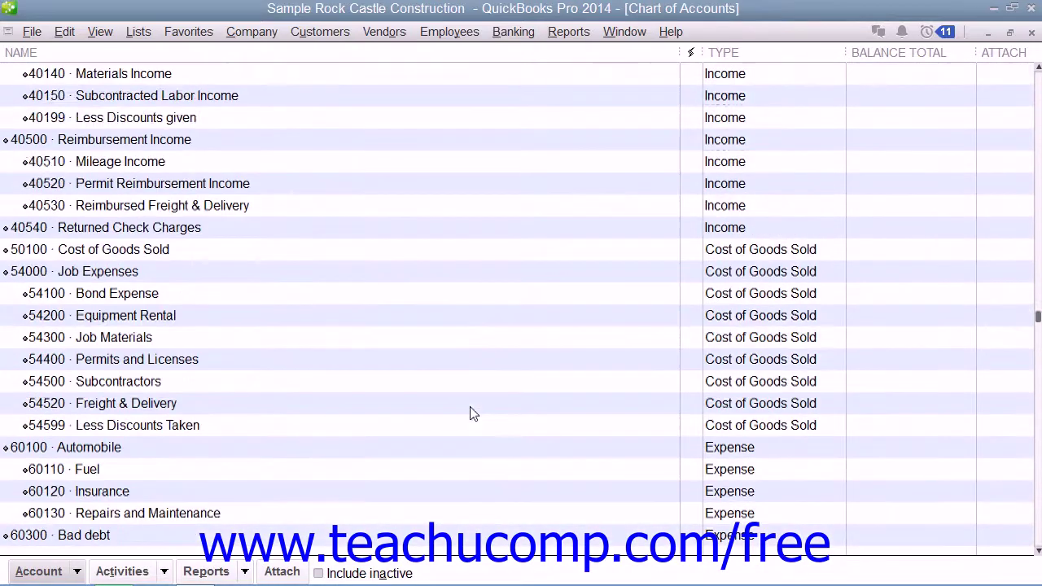
scroll(471, 413, "up", 7)
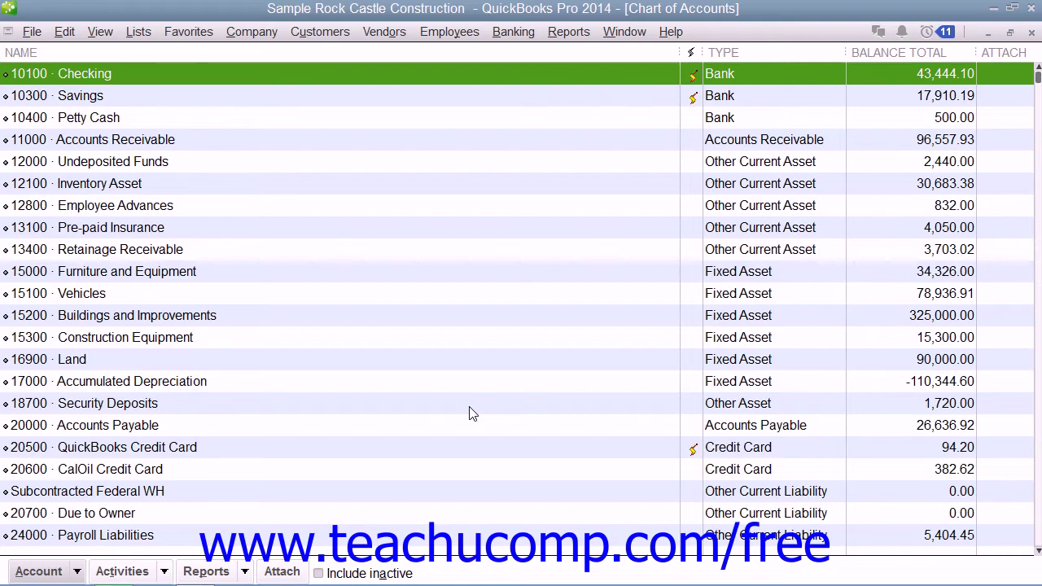
scroll(510, 446, "down", 6)
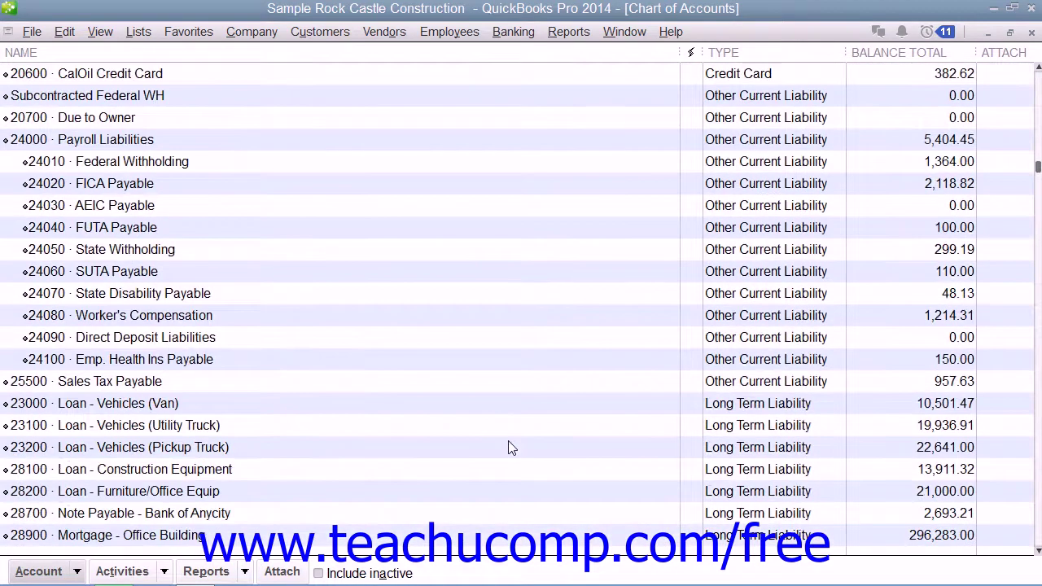
scroll(508, 447, "down", 3)
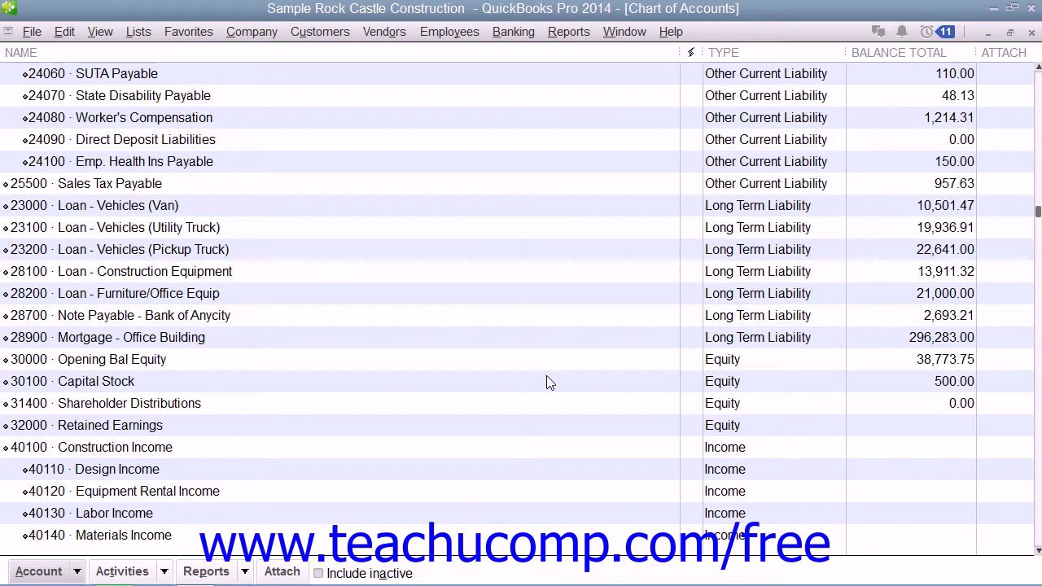
scroll(547, 377, "up", 6)
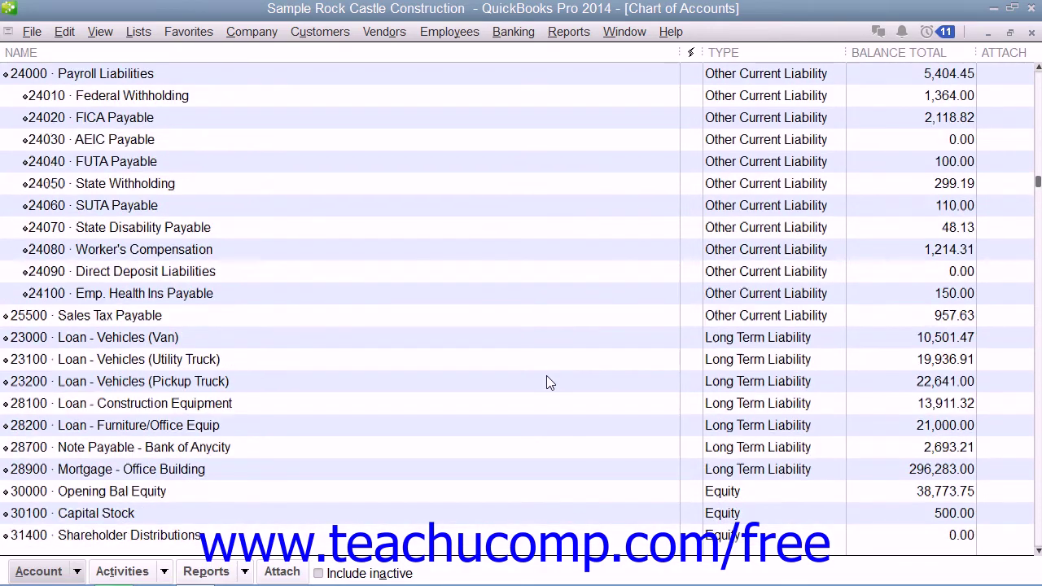
scroll(546, 382, "up", 2)
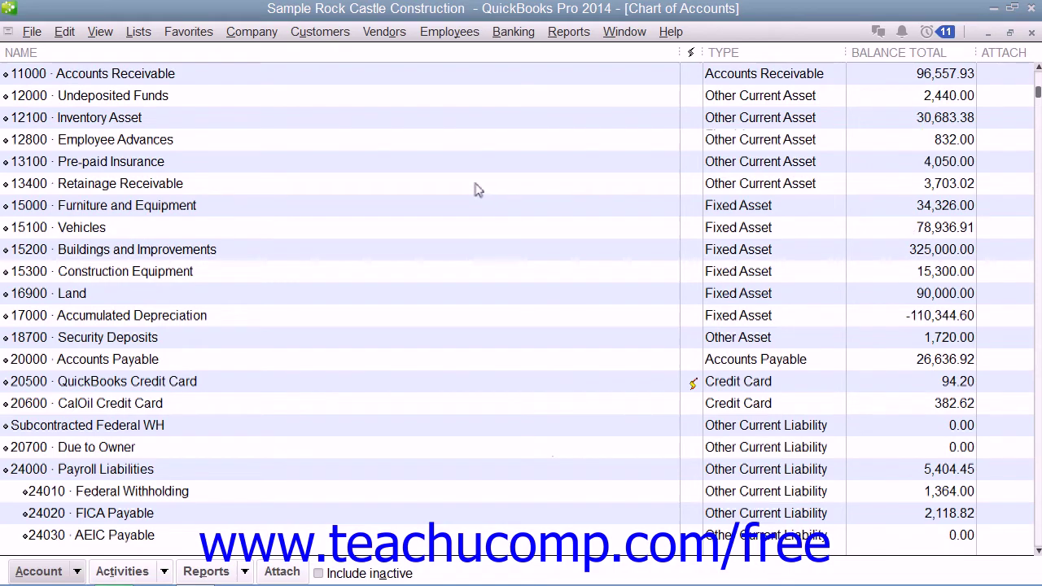
View the Account QuickReport for the 40100 Construction Income account, and close the report.
scroll(481, 199, "down", 8)
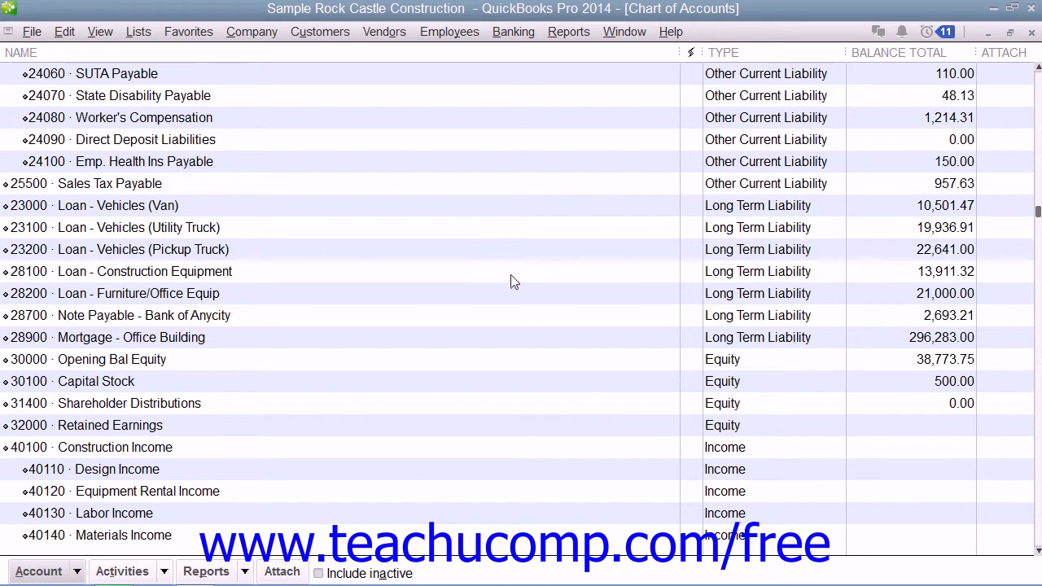
double_click(205, 450)
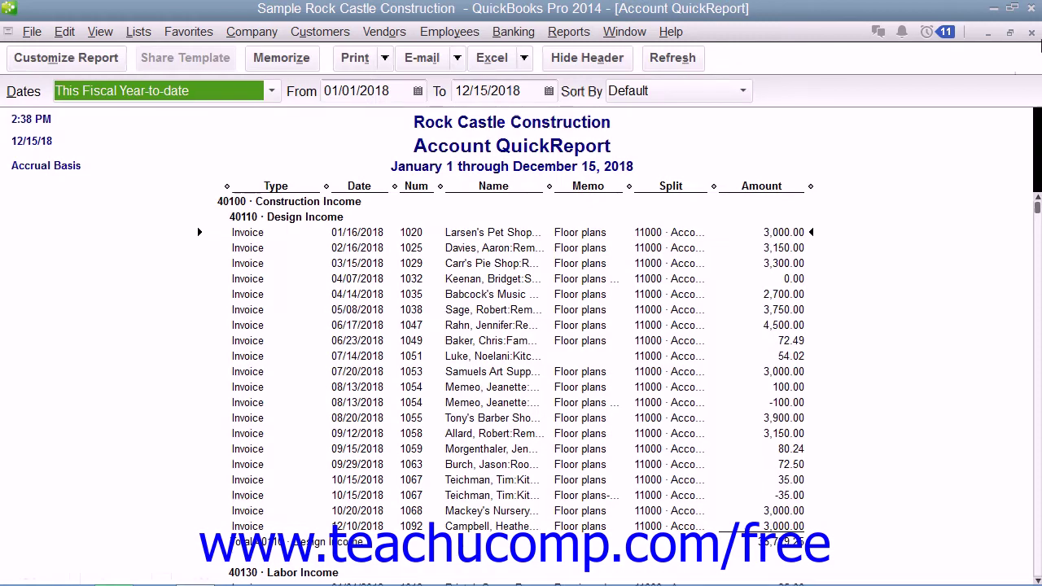
left_click(1031, 31)
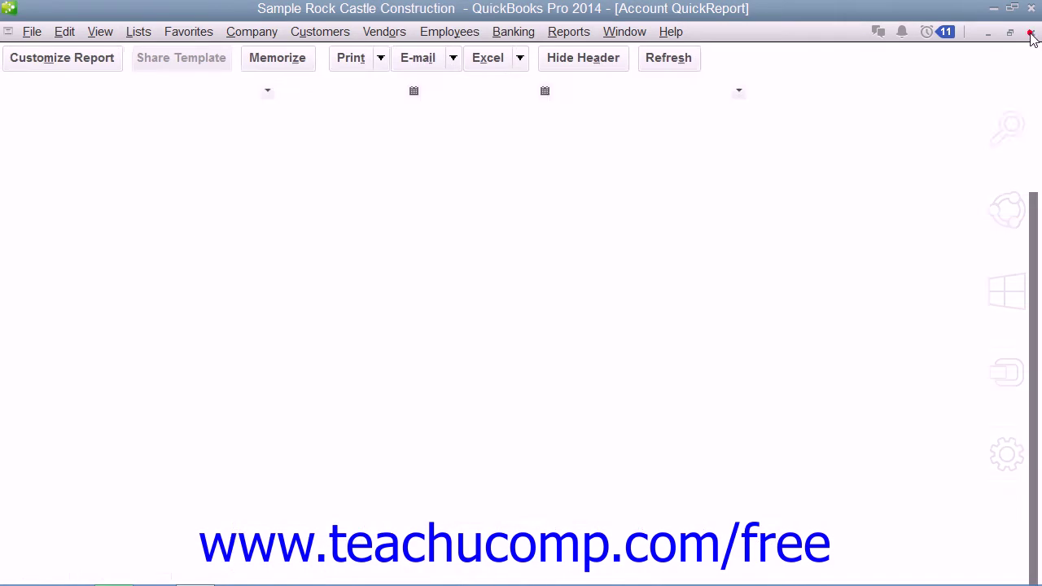
View the register of the 10100 Checking account, and close the register.
scroll(309, 249, "up", 9)
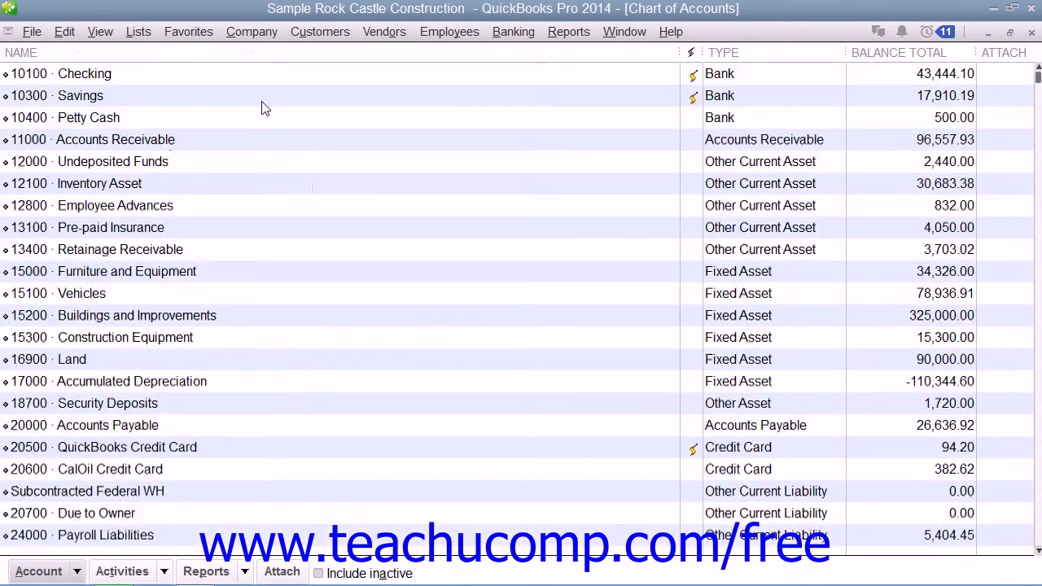
double_click(258, 78)
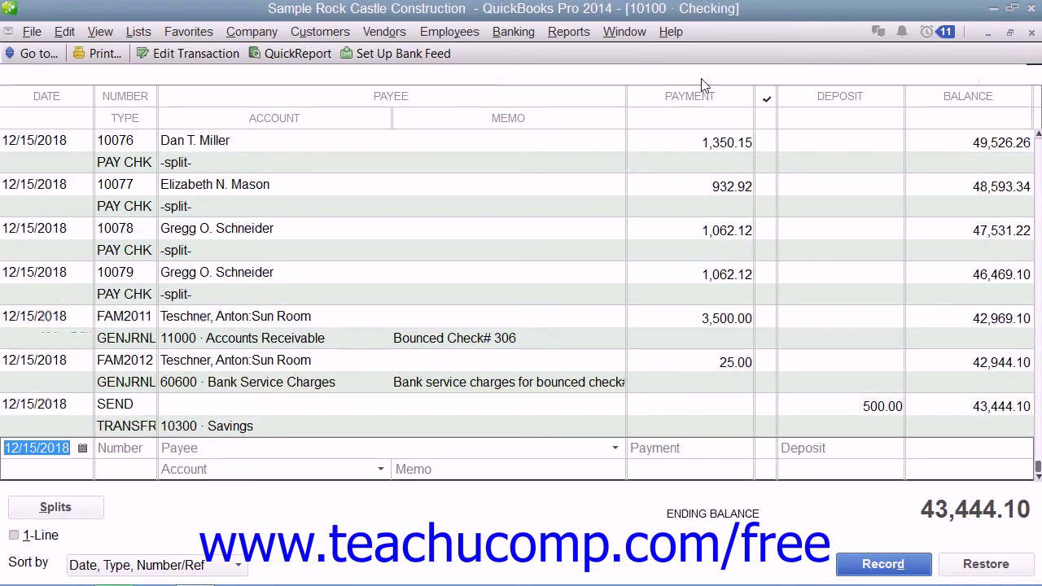
left_click(1031, 31)
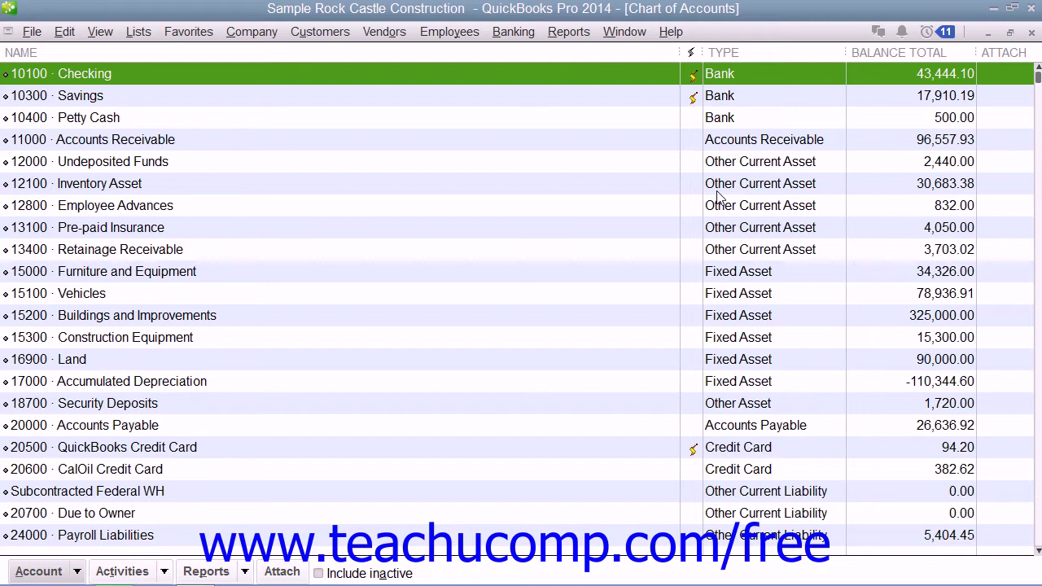
Highlight the 11000 Accounts Receivable account and the 10100 Checking account to examine their account types.
left_click(819, 146)
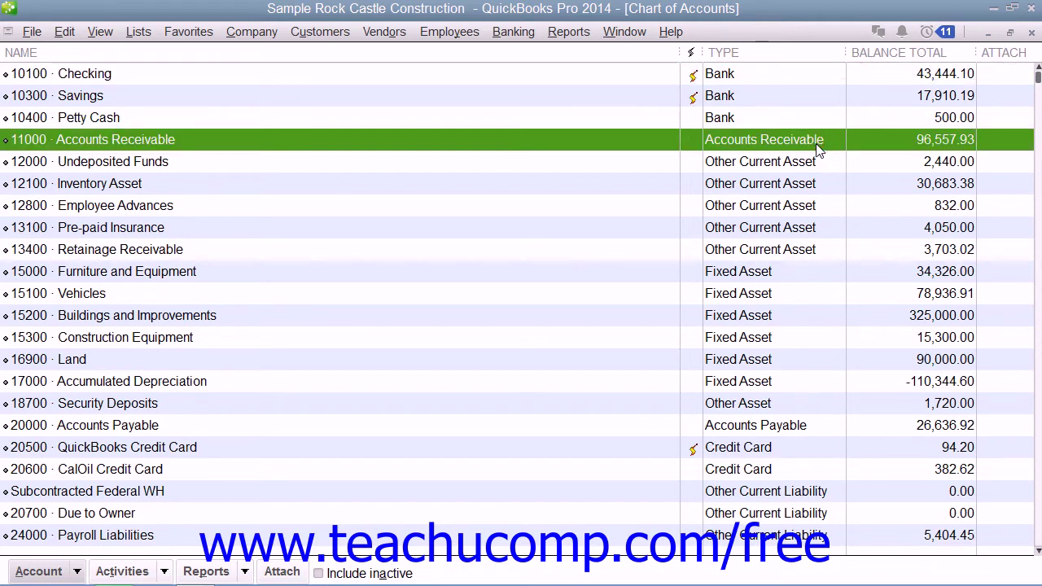
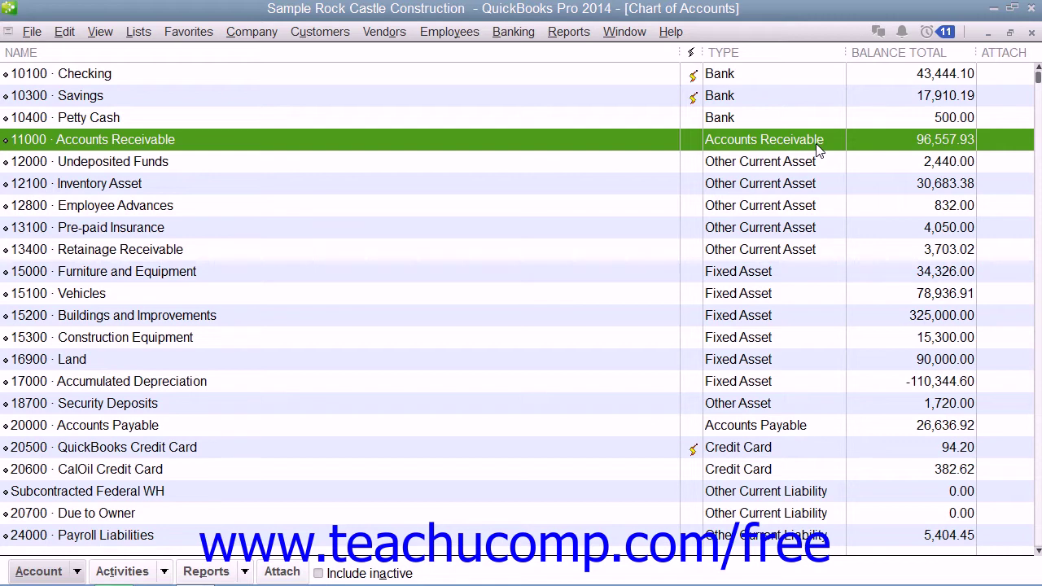
left_click(772, 79)
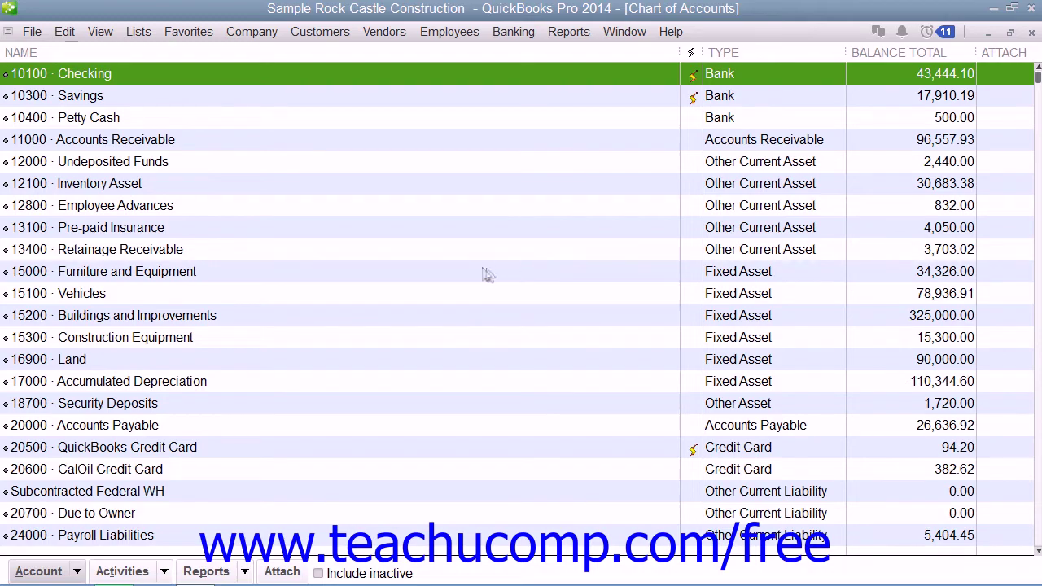
Look over the liability accounts and highlight the 20000 Accounts Payable account.
scroll(480, 273, "down", 2)
scroll(480, 274, "down", 5)
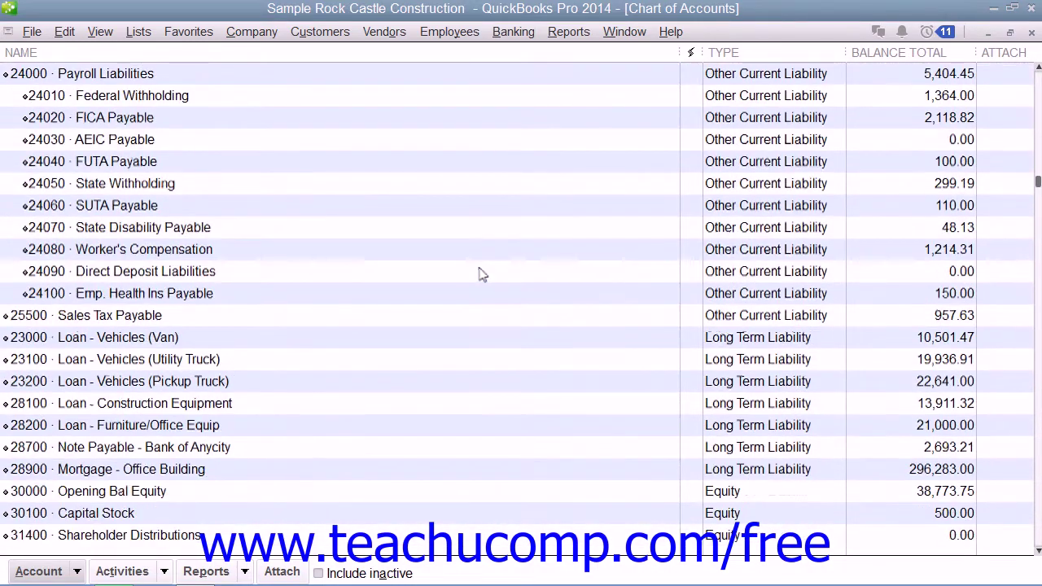
scroll(481, 273, "down", 1)
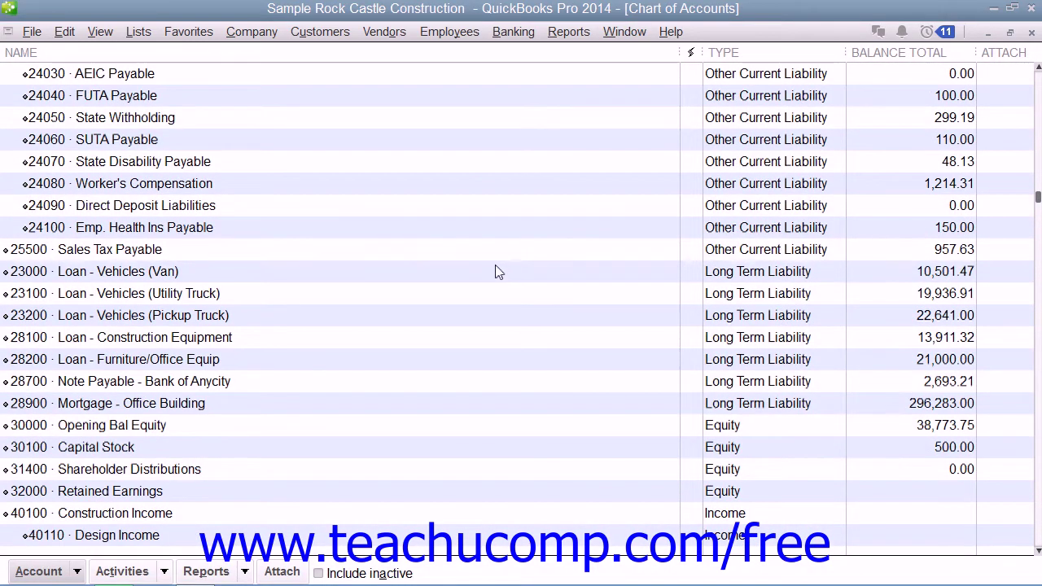
scroll(571, 249, "up", 3)
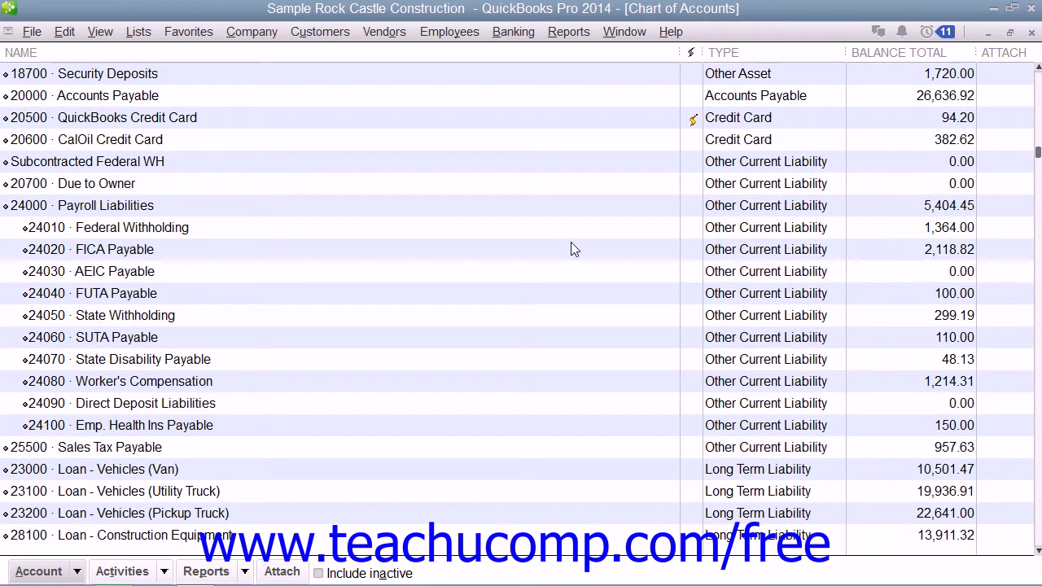
left_click(652, 96)
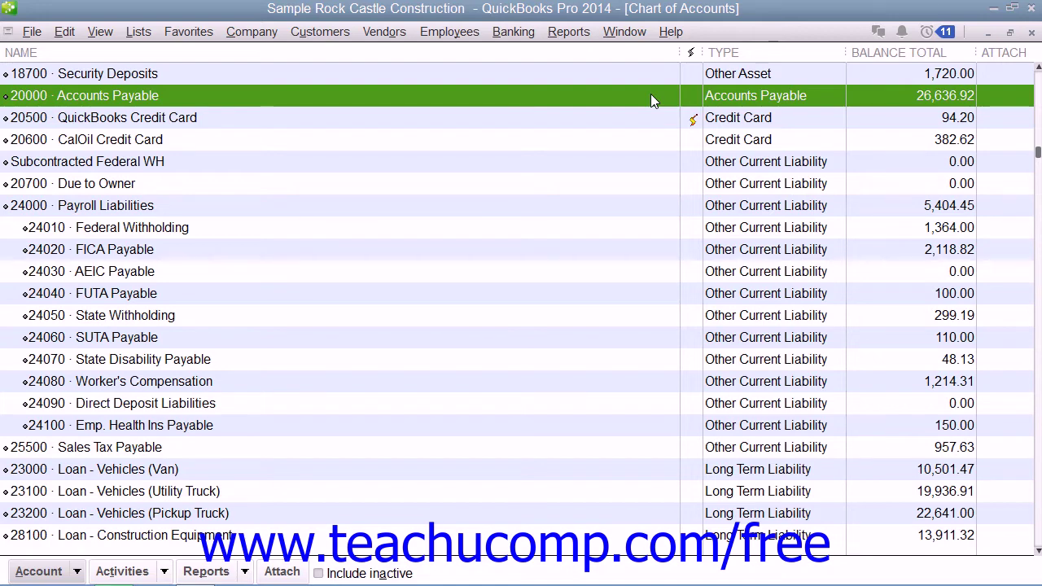
Find the equity accounts in the list and highlight 30000 Opening Bal Equity.
scroll(650, 98, "down", 5)
scroll(651, 99, "down", 1)
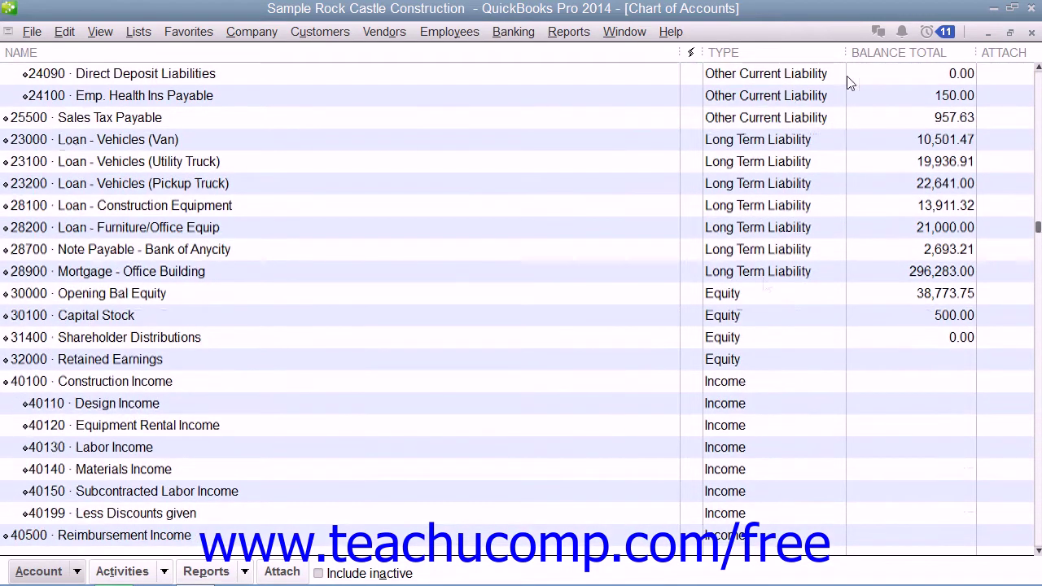
left_click(641, 293)
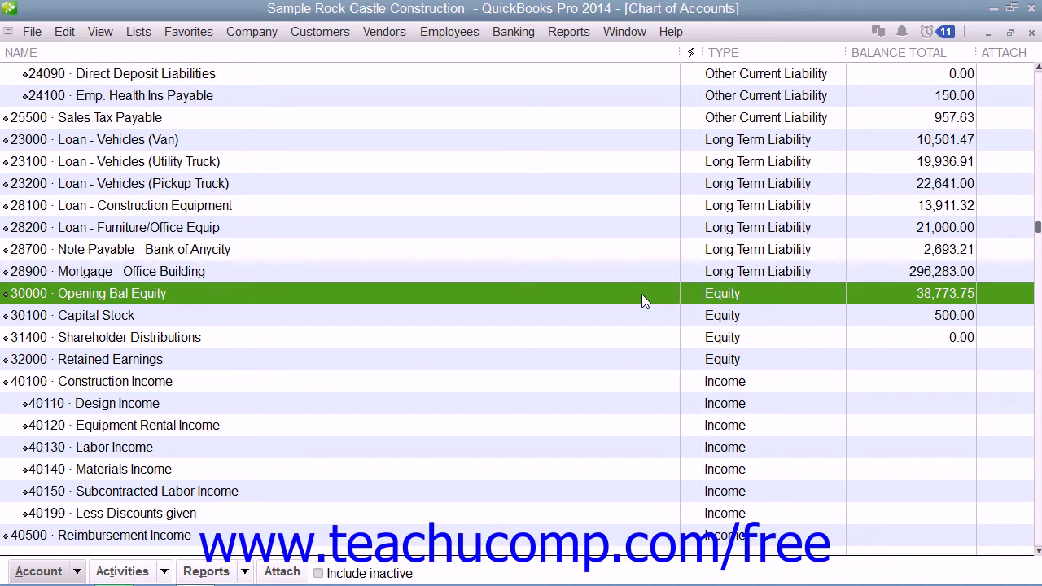
Highlight the 40100 Construction Income account, followed by the 60100 Automobile expense account.
scroll(644, 296, "down", 2)
left_click(632, 254)
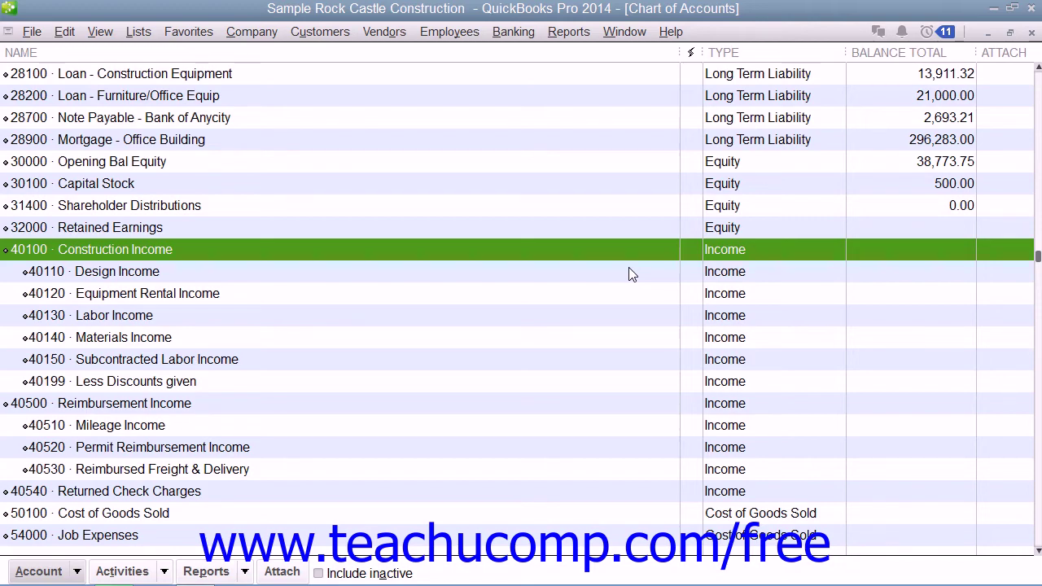
scroll(630, 268, "down", 7)
left_click(630, 253)
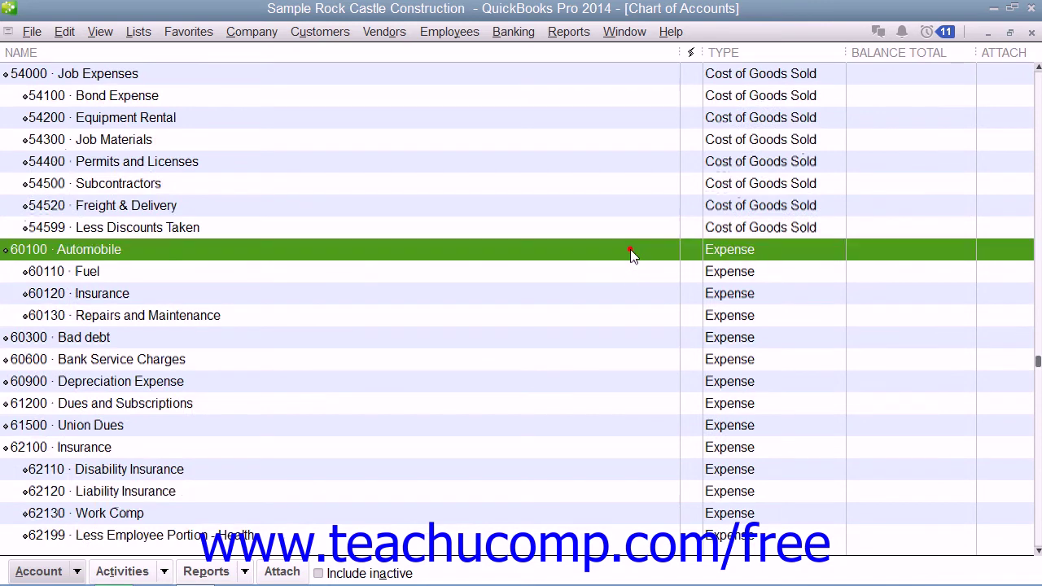